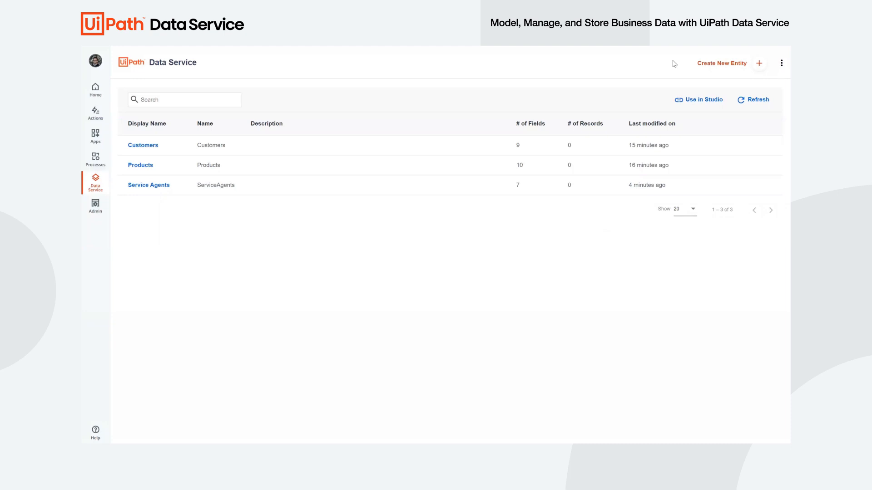
# - Create a new entity with the display name Service Requests
pyautogui.click(734, 66)
pyautogui.write('S')
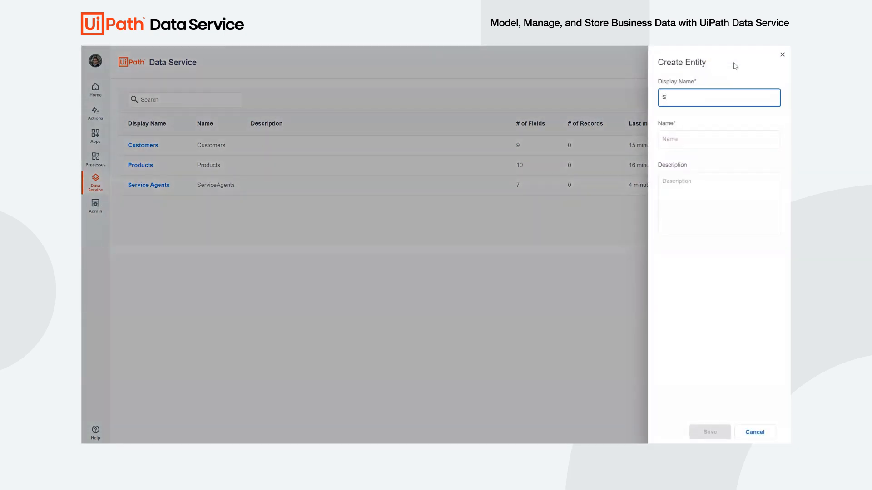
pyautogui.write('ervice Request')
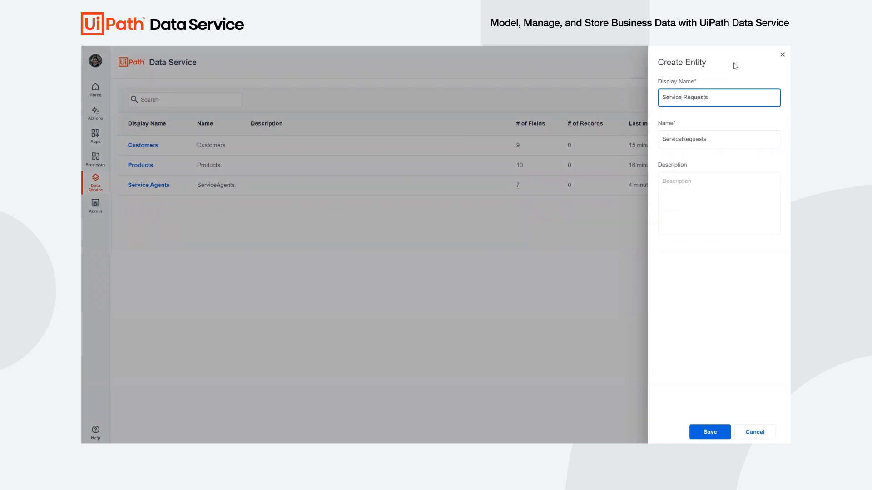
pyautogui.write('s')
pyautogui.click(710, 431)
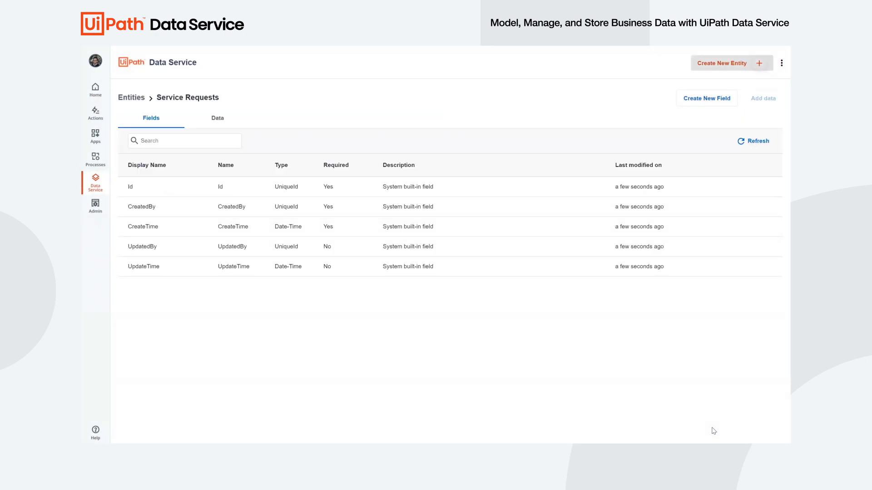
# - Add a required text field named SR Number to the Service Requests entity
pyautogui.click(691, 99)
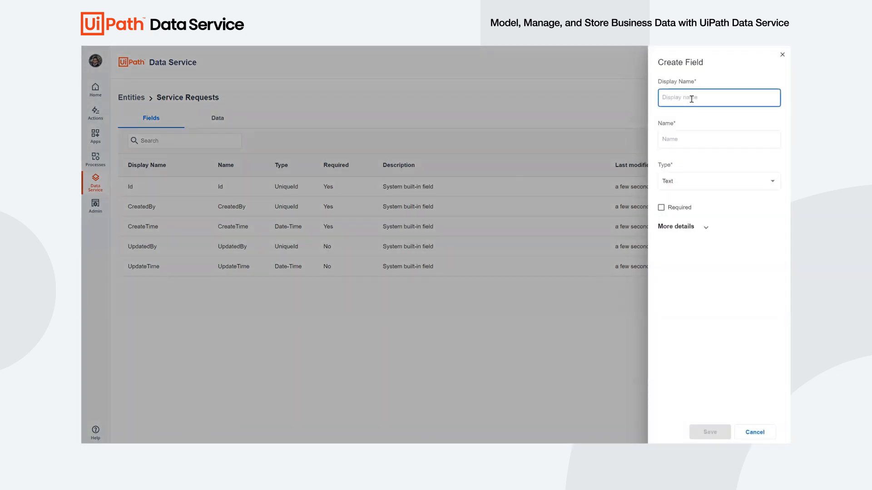
pyautogui.write('SR Number')
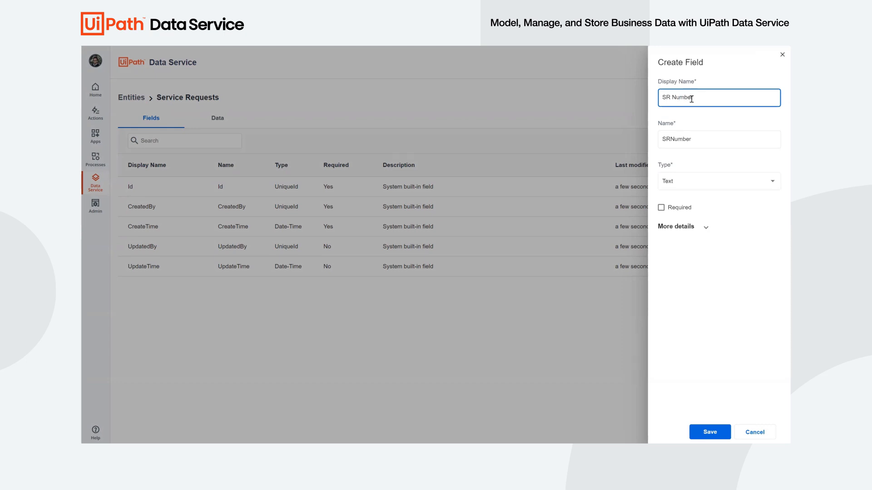
pyautogui.click(698, 230)
pyautogui.click(675, 264)
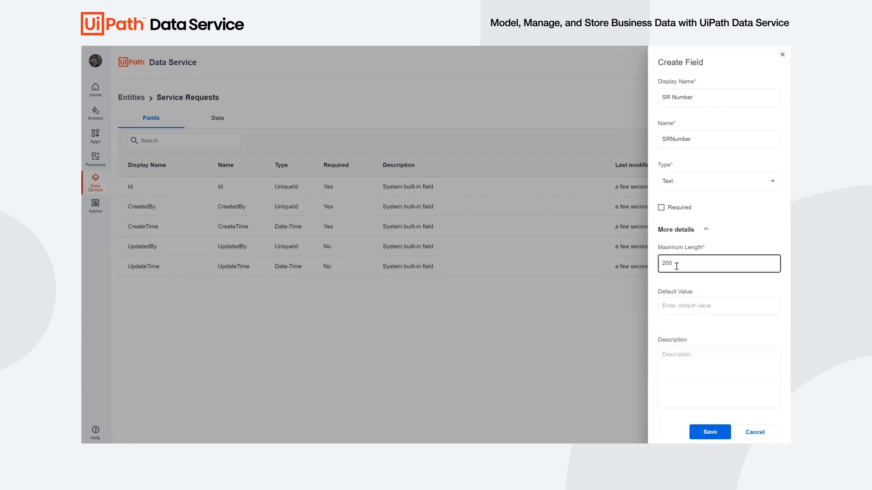
pyautogui.click(661, 208)
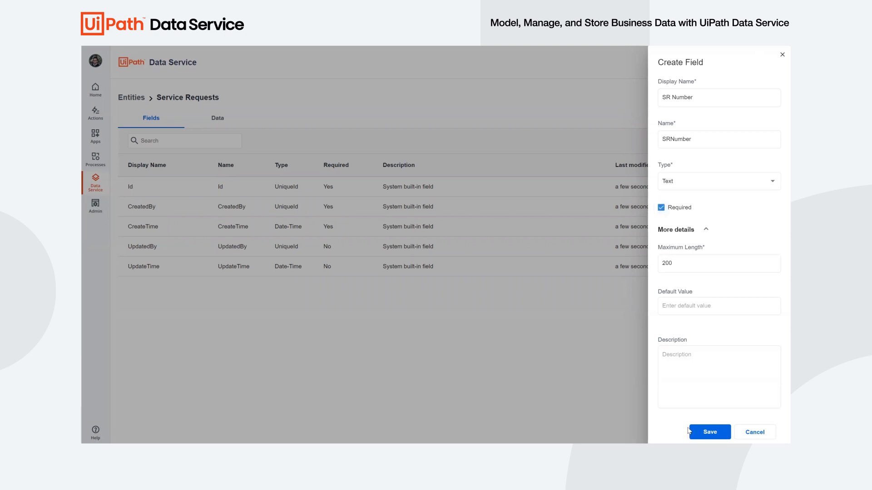
pyautogui.click(704, 430)
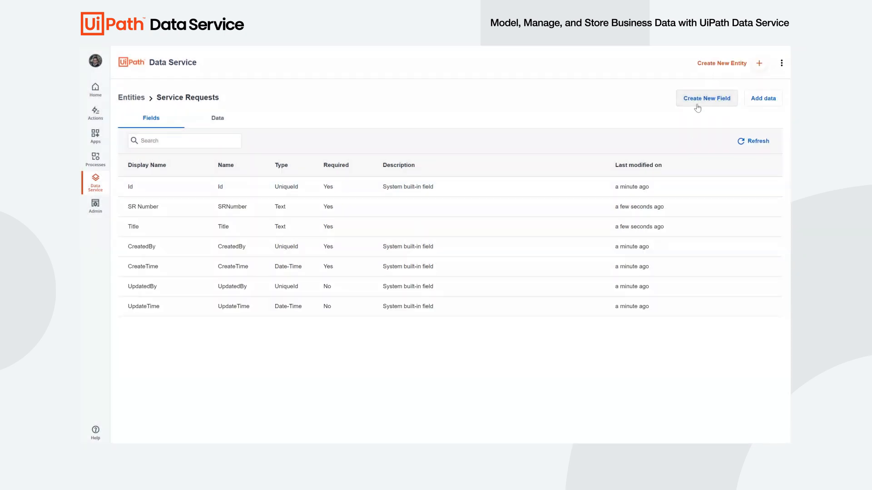
# - Add a relationship field named Customer that links to the Customers entity and uses Customer ID as its display field
pyautogui.click(698, 105)
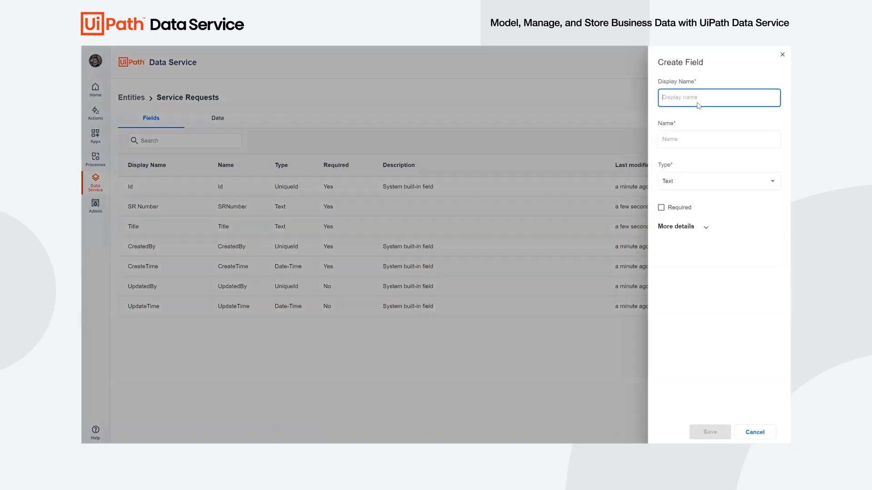
pyautogui.write('Customer')
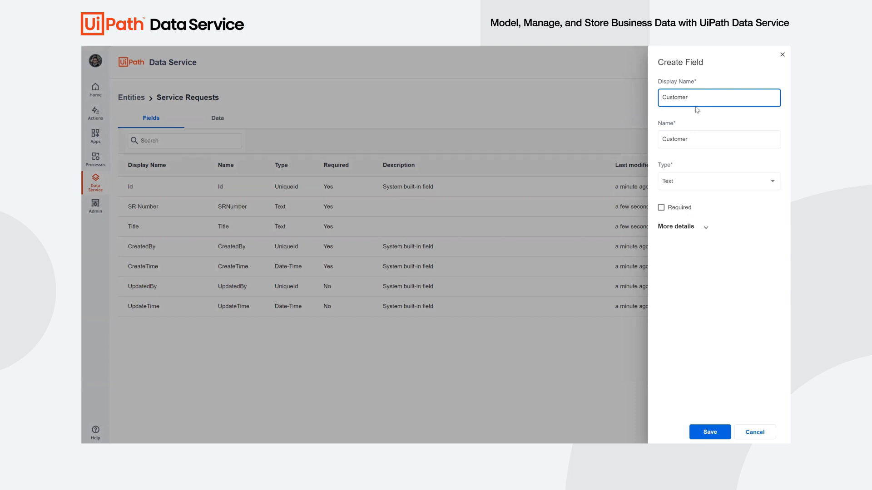
pyautogui.click(697, 184)
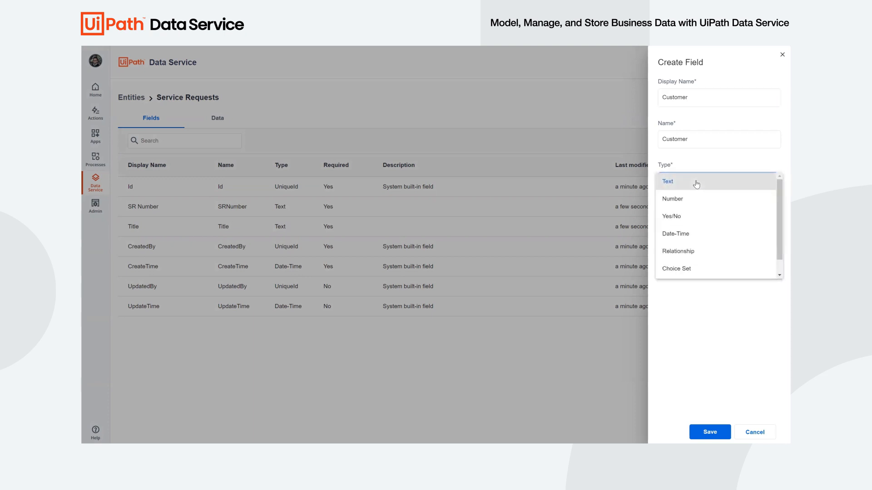
pyautogui.click(685, 253)
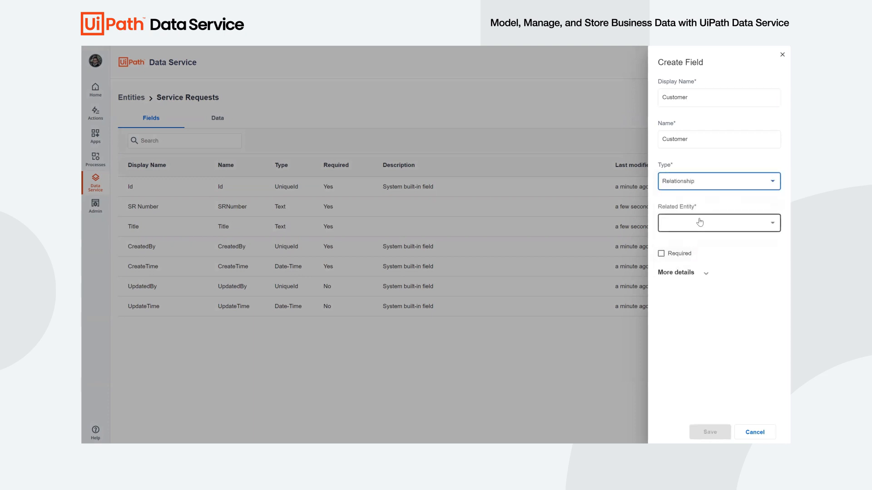
pyautogui.click(699, 223)
pyautogui.click(696, 231)
pyautogui.click(691, 271)
pyautogui.click(686, 340)
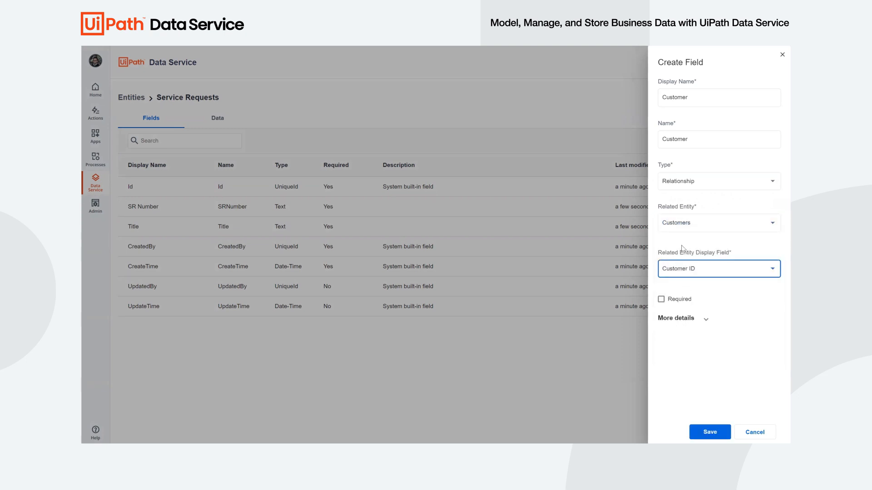
pyautogui.click(711, 433)
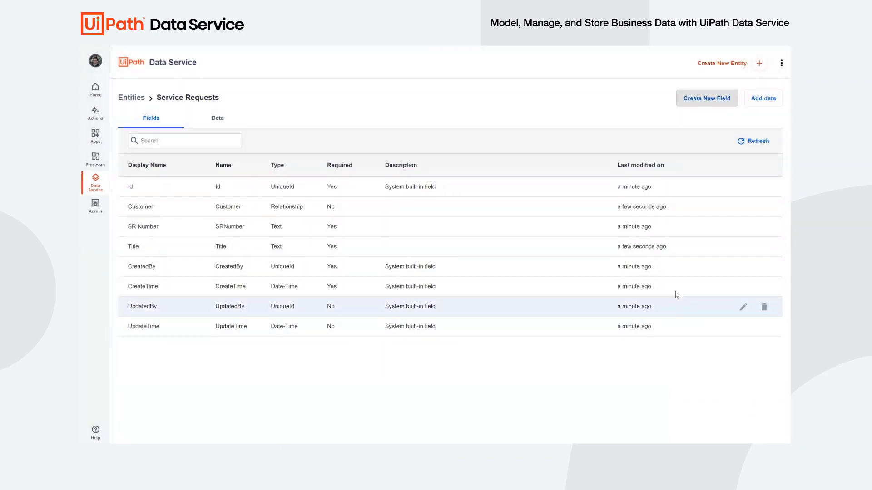
# - Start a field named Region of type Choice Set and open the creation of a new choice set for it
pyautogui.click(720, 103)
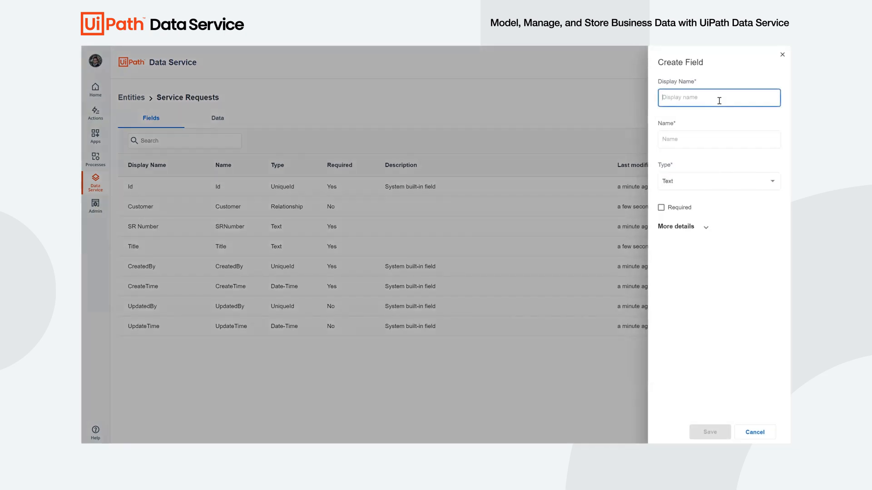
pyautogui.write('Region')
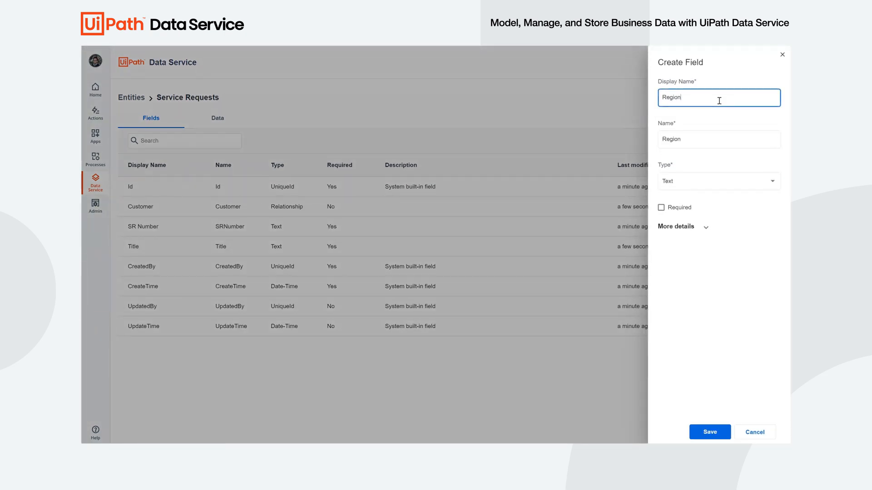
pyautogui.click(698, 184)
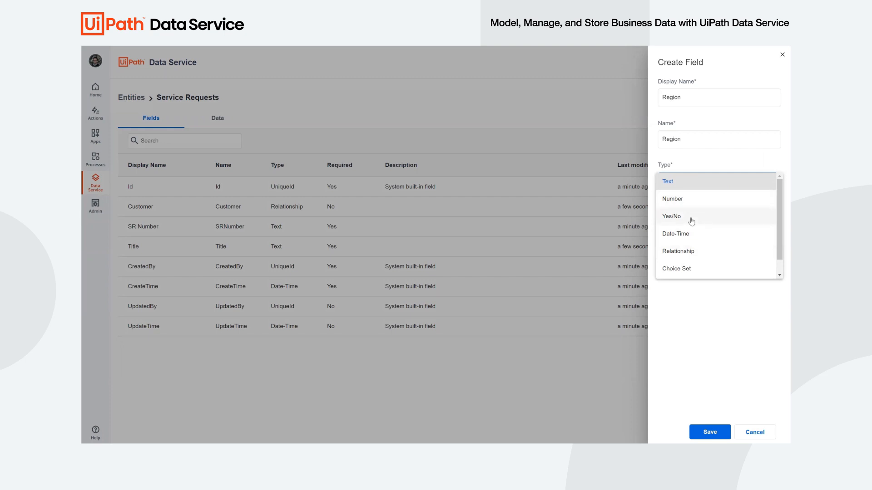
pyautogui.scroll(-1, 691, 240)
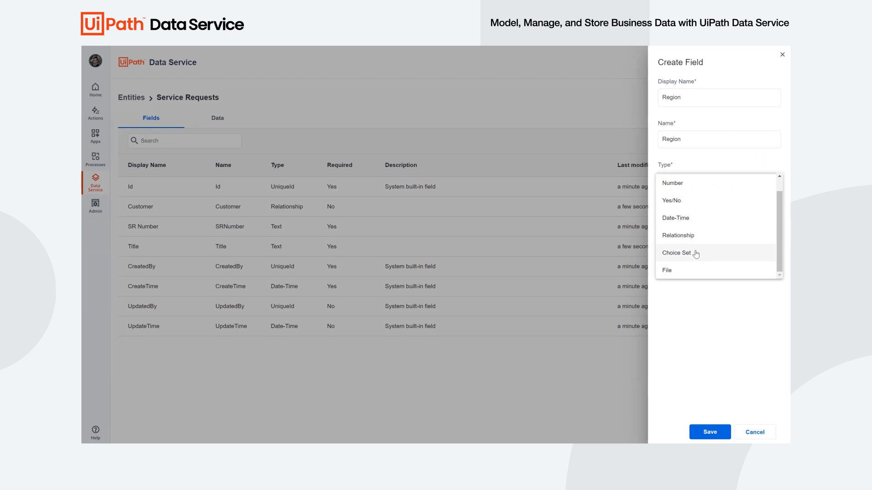
pyautogui.click(696, 254)
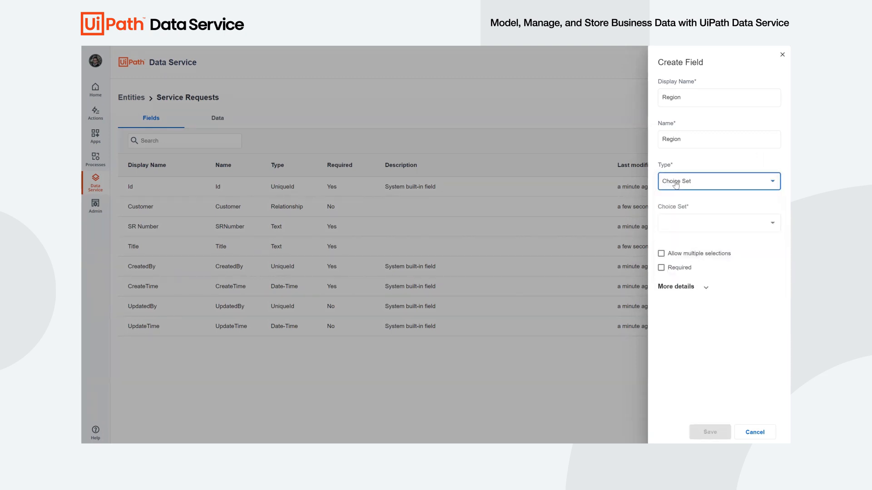
pyautogui.click(679, 225)
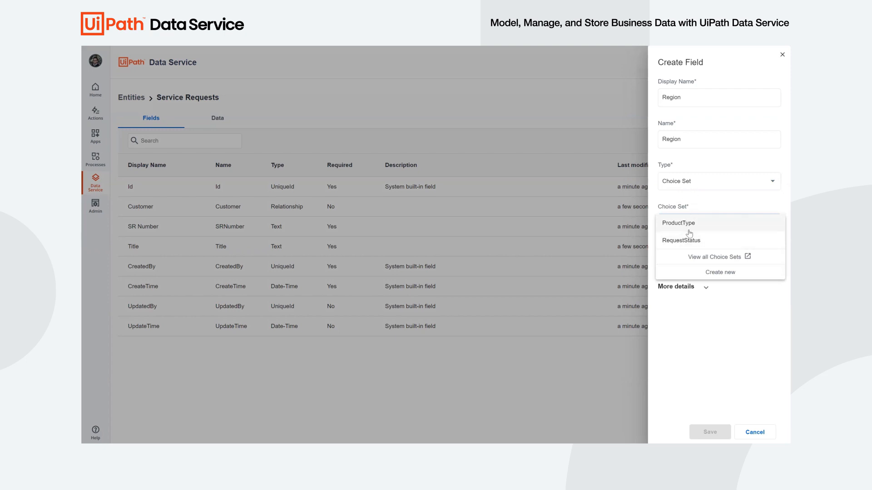
pyautogui.click(731, 273)
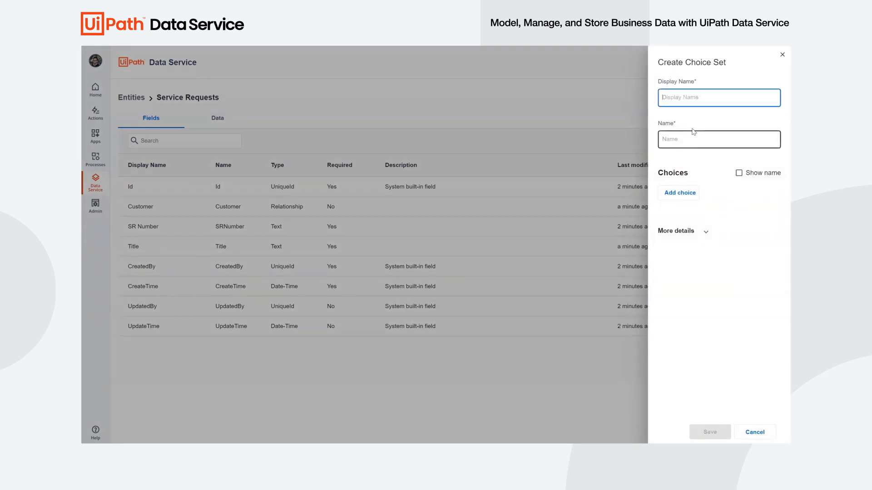
# - Create a choice set named Region with the choices Americas, EMEA and APAC
pyautogui.write('Region')
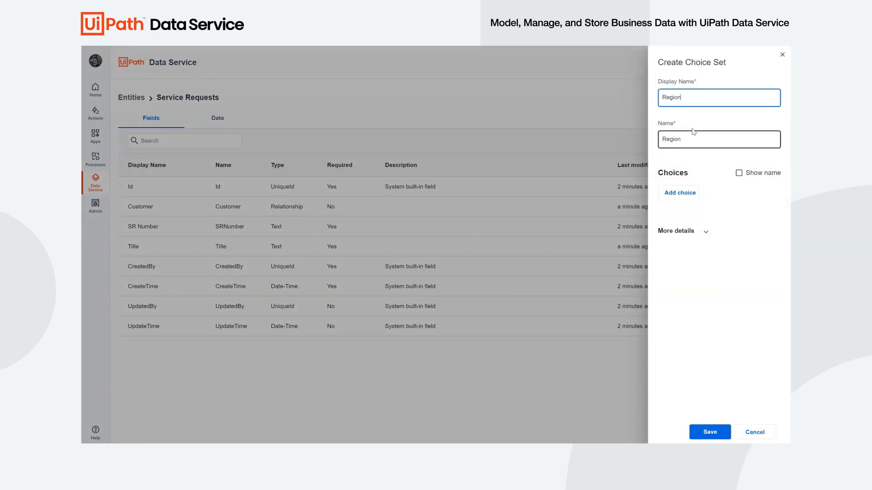
pyautogui.click(684, 193)
pyautogui.write('Americ')
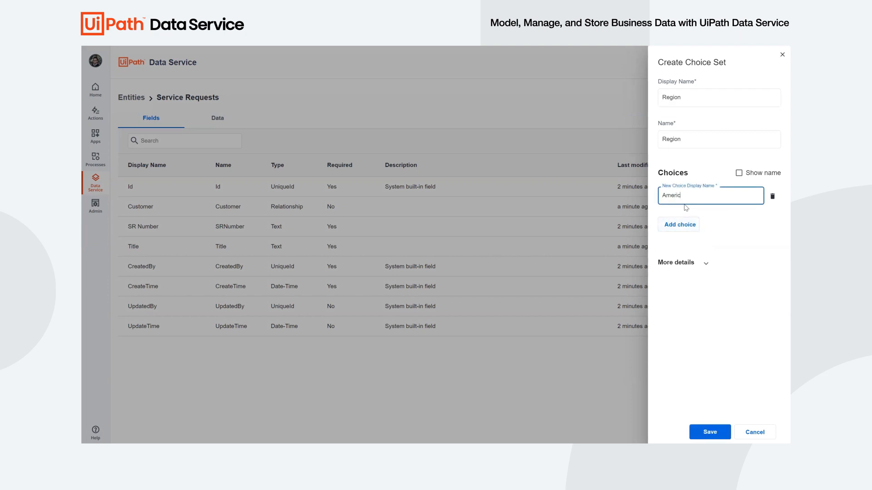
pyautogui.write('as')
pyautogui.click(685, 224)
pyautogui.write('EMEA')
pyautogui.click(671, 256)
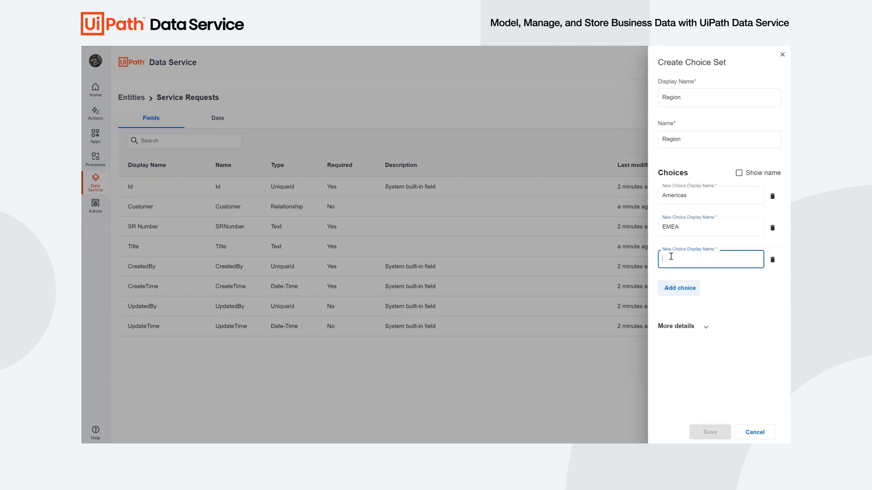
pyautogui.write('APAC')
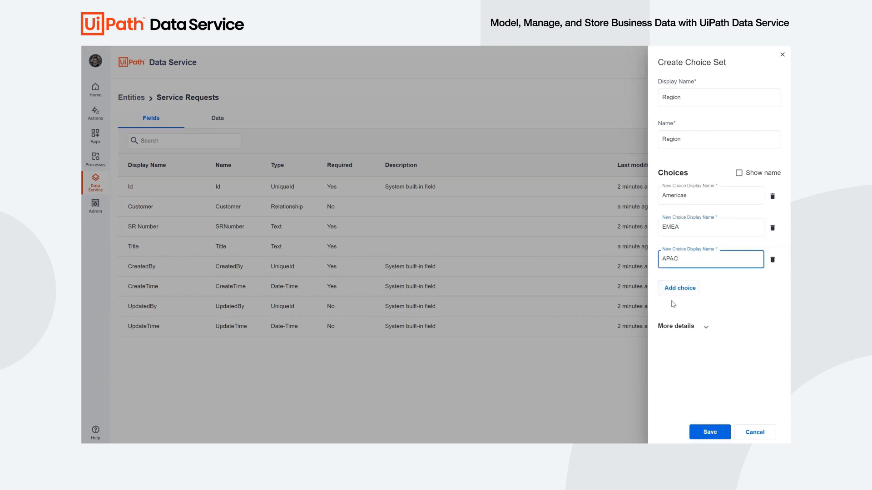
pyautogui.click(710, 433)
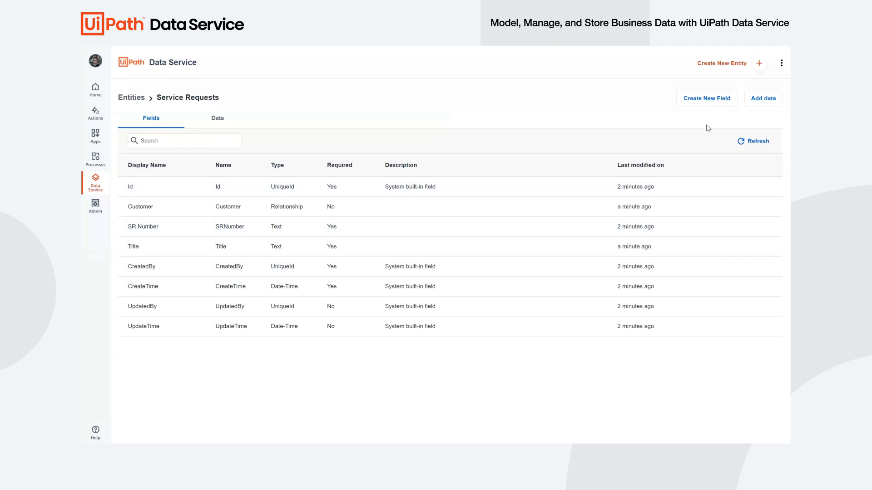
# - Add a required Choice Set field named Region that uses the Region choice set, and return to the entities list
pyautogui.click(704, 102)
pyautogui.write('Region')
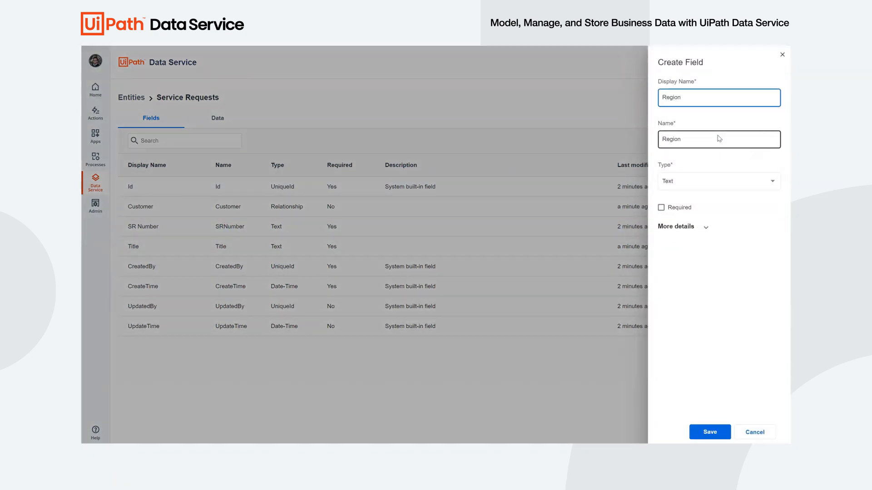
pyautogui.click(714, 189)
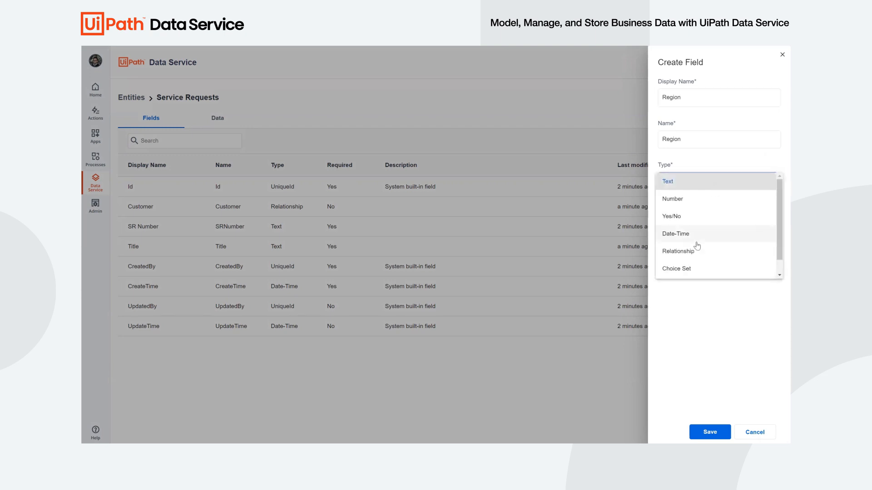
pyautogui.click(690, 271)
pyautogui.click(708, 224)
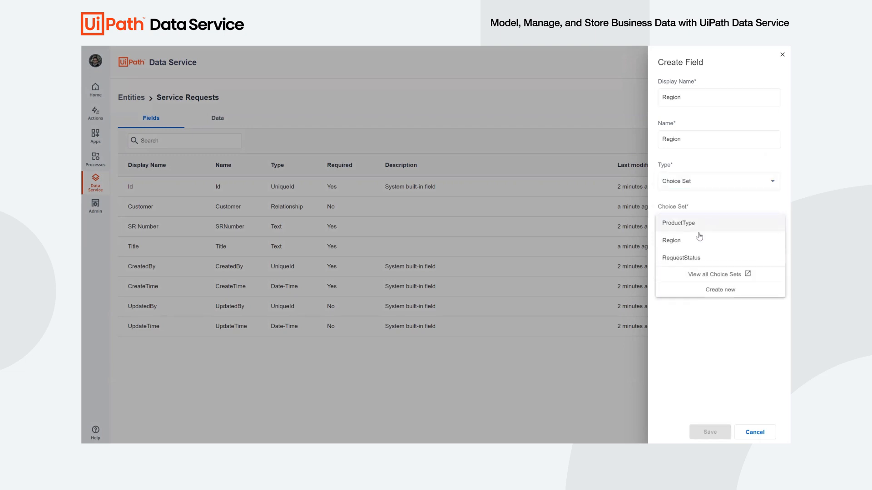
pyautogui.click(675, 241)
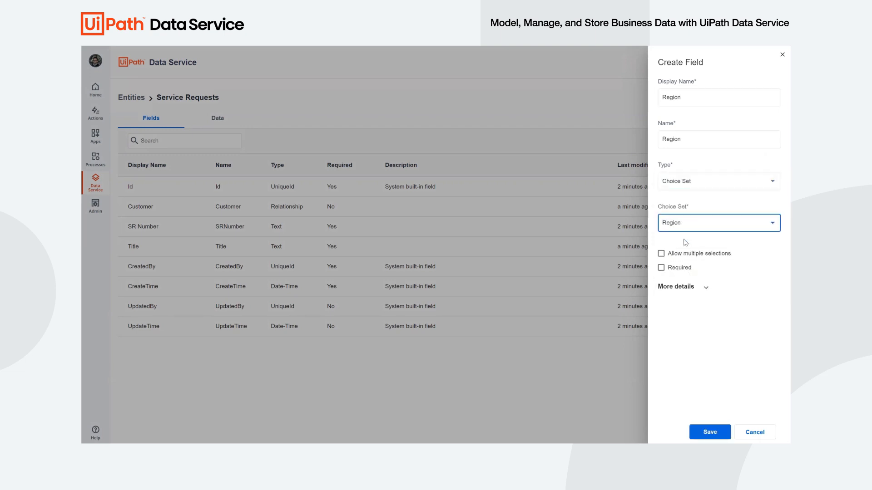
pyautogui.click(678, 269)
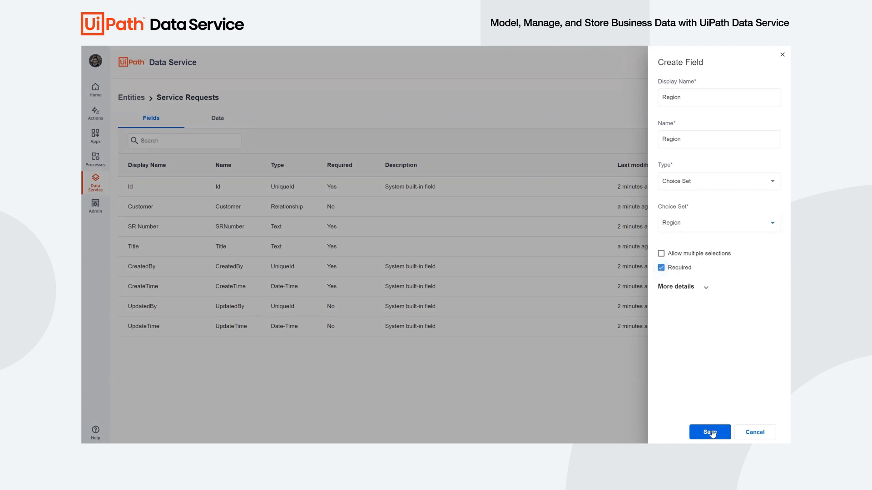
pyautogui.click(711, 432)
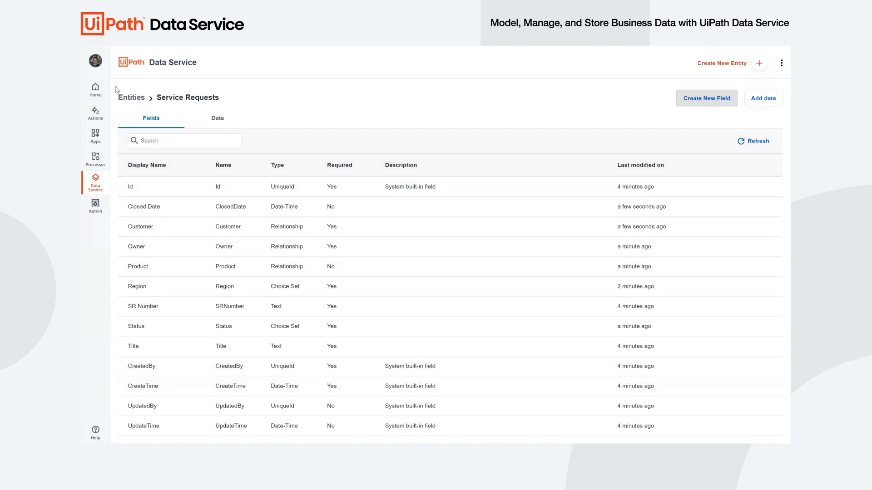
pyautogui.click(130, 97)
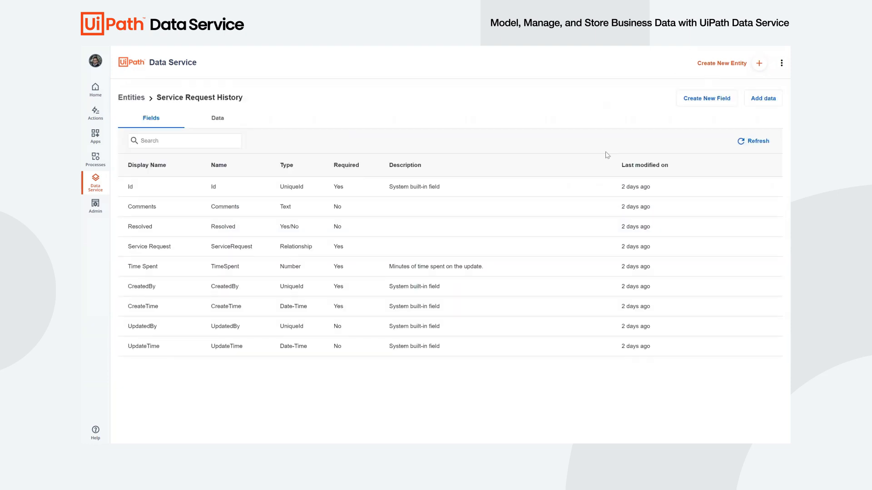
# - Switch to UiPath Studio and create the blank process ServiceRequests with the description "Manage service requests for all regions"
pyautogui.hotkey('alt', 'Tab')
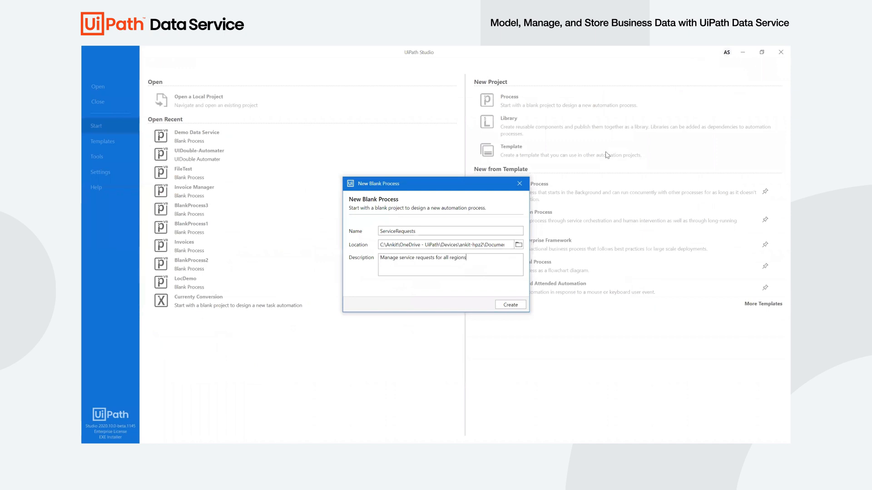
pyautogui.click(510, 305)
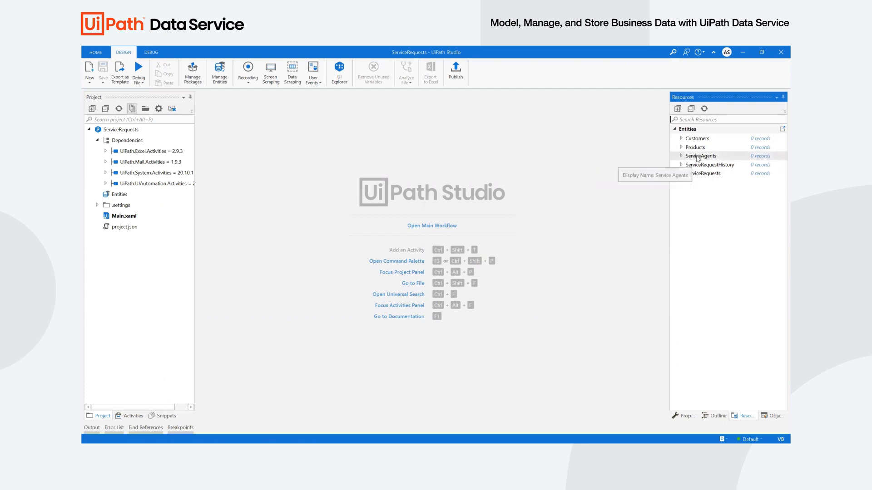
# - Import only the ServiceRequestHistory and ServiceRequests entities into the project and expand the ServiceRequests namespace under Entities
pyautogui.click(220, 78)
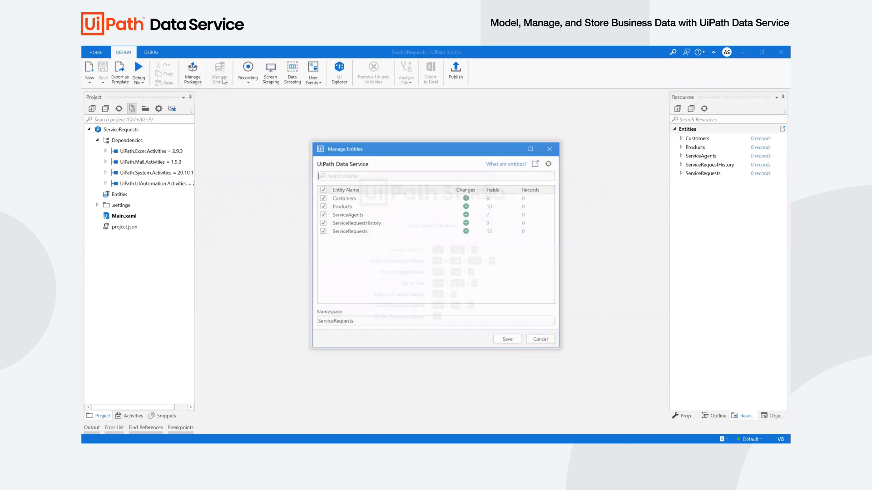
pyautogui.click(322, 189)
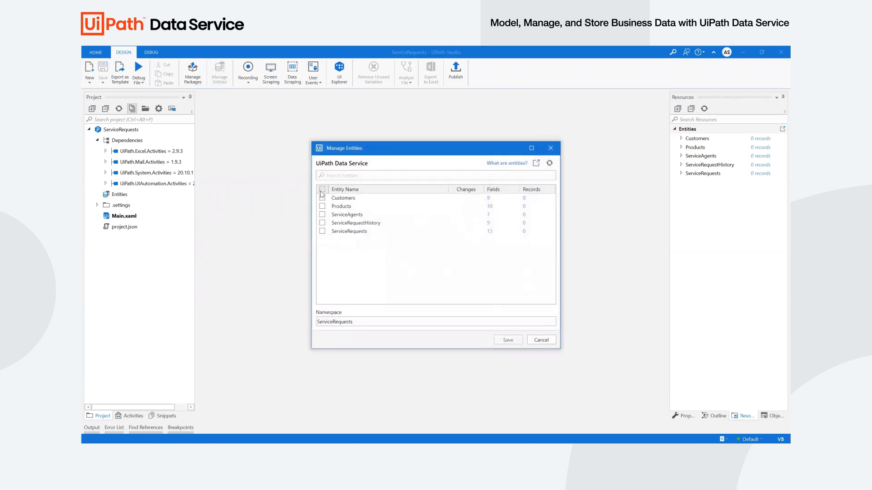
pyautogui.click(323, 223)
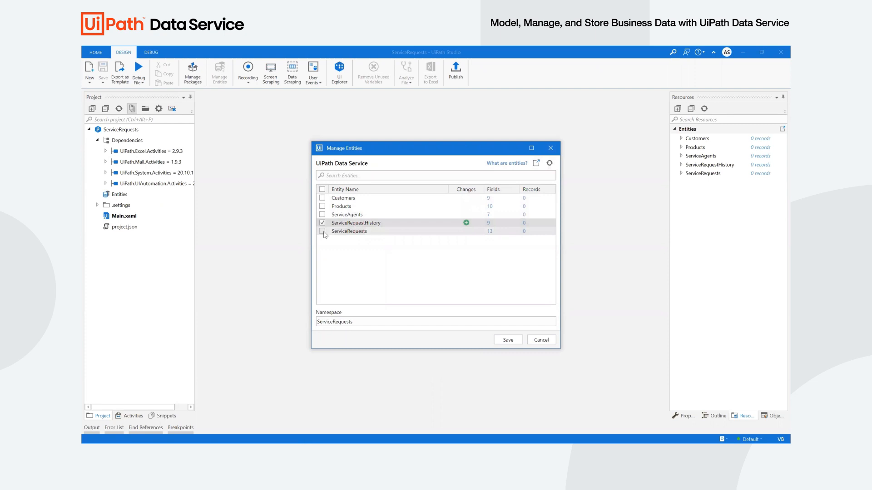
pyautogui.click(322, 231)
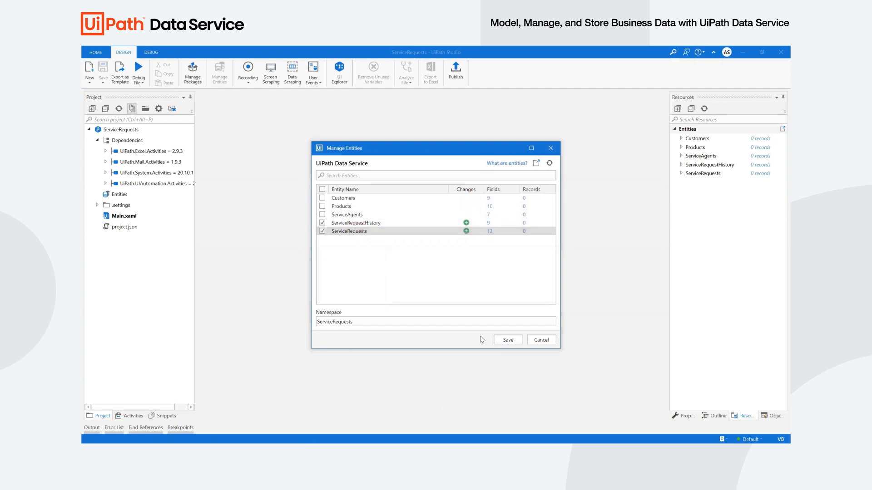
pyautogui.click(512, 342)
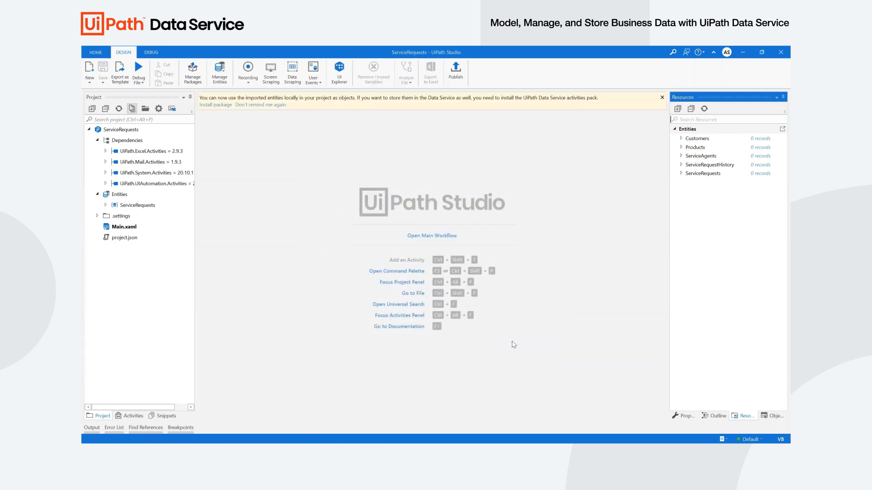
pyautogui.click(105, 205)
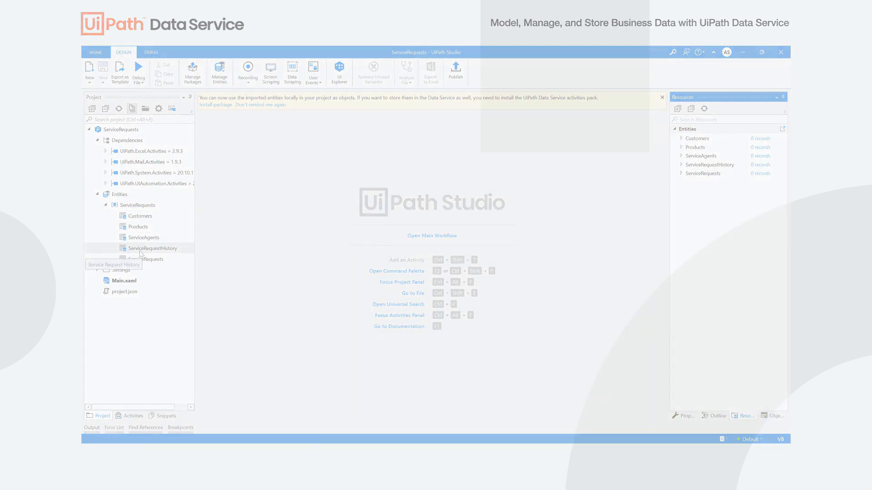